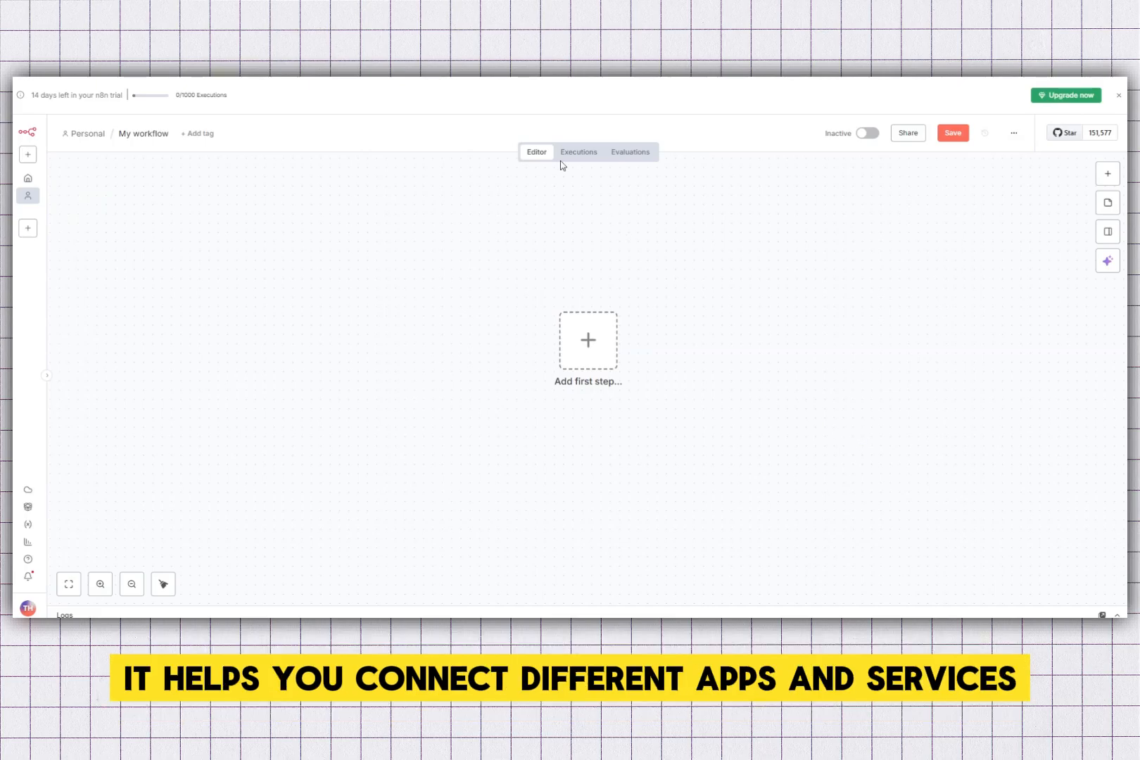
left_click(581, 153)
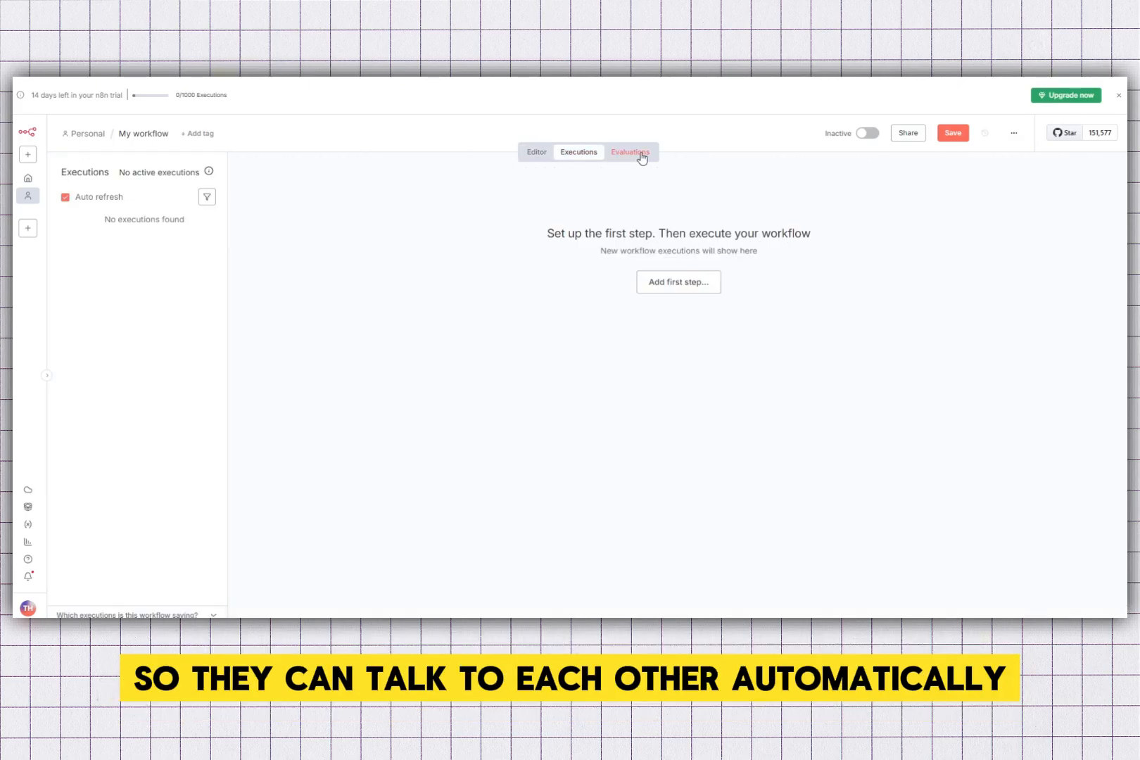
left_click(641, 154)
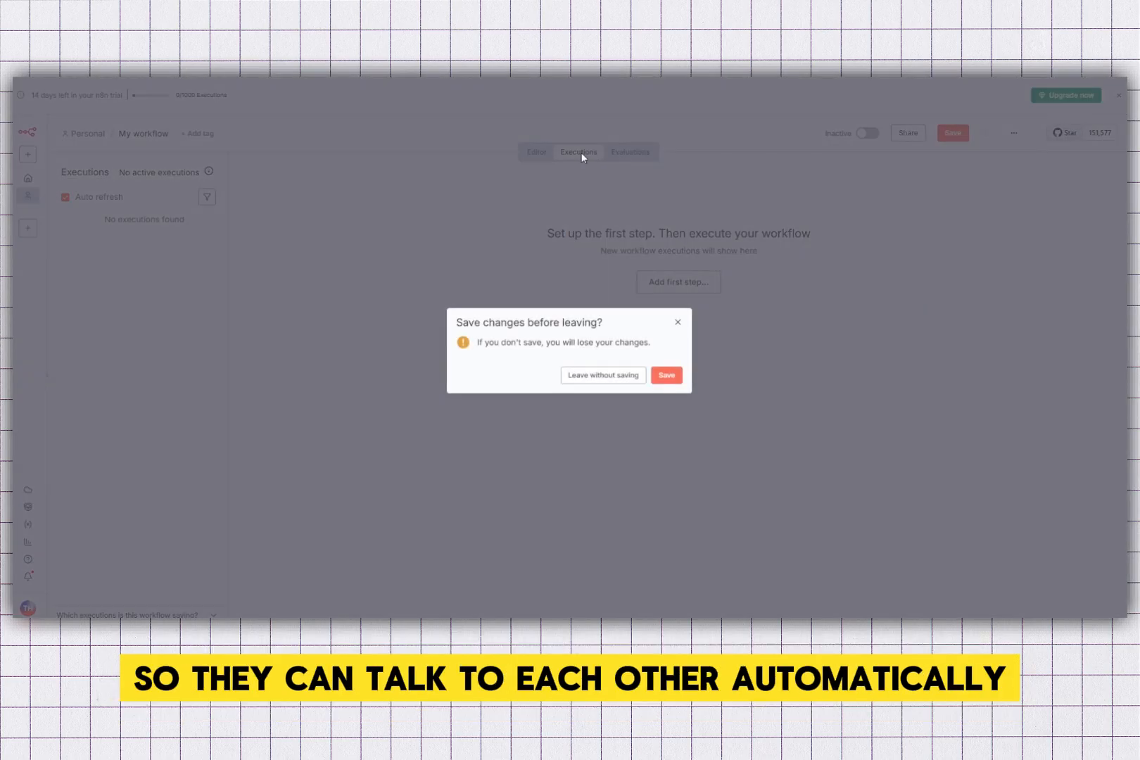
left_click(680, 324)
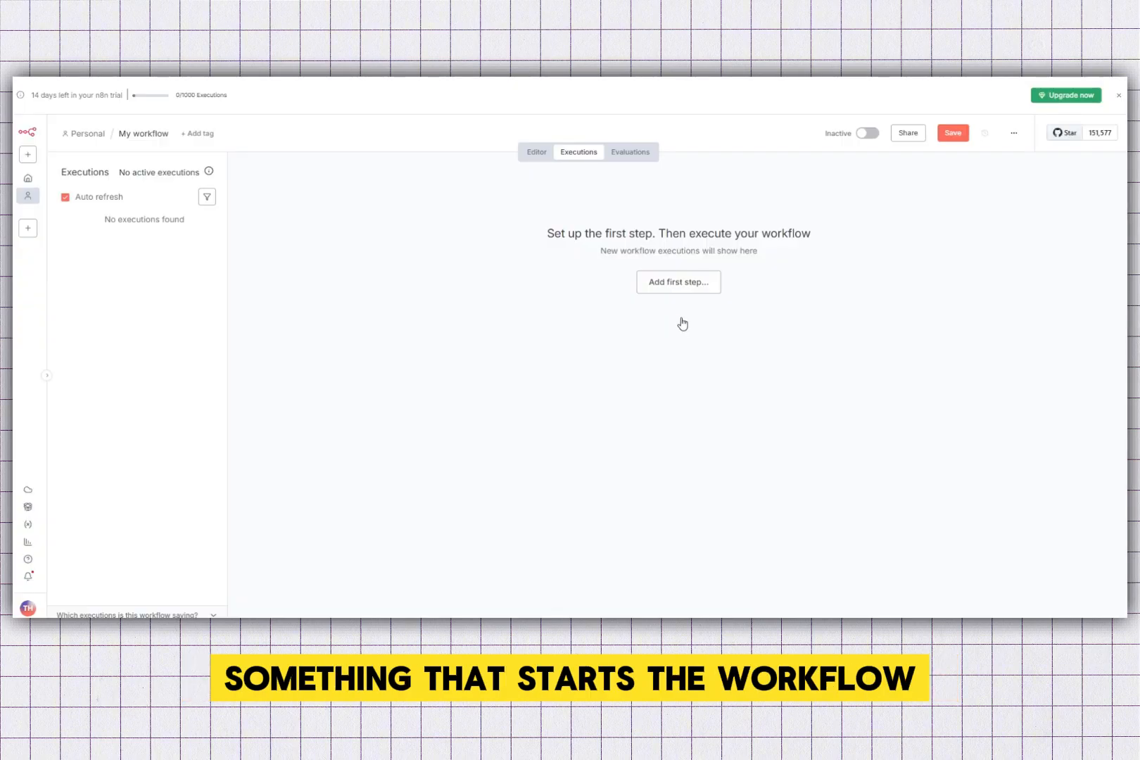
left_click(538, 154)
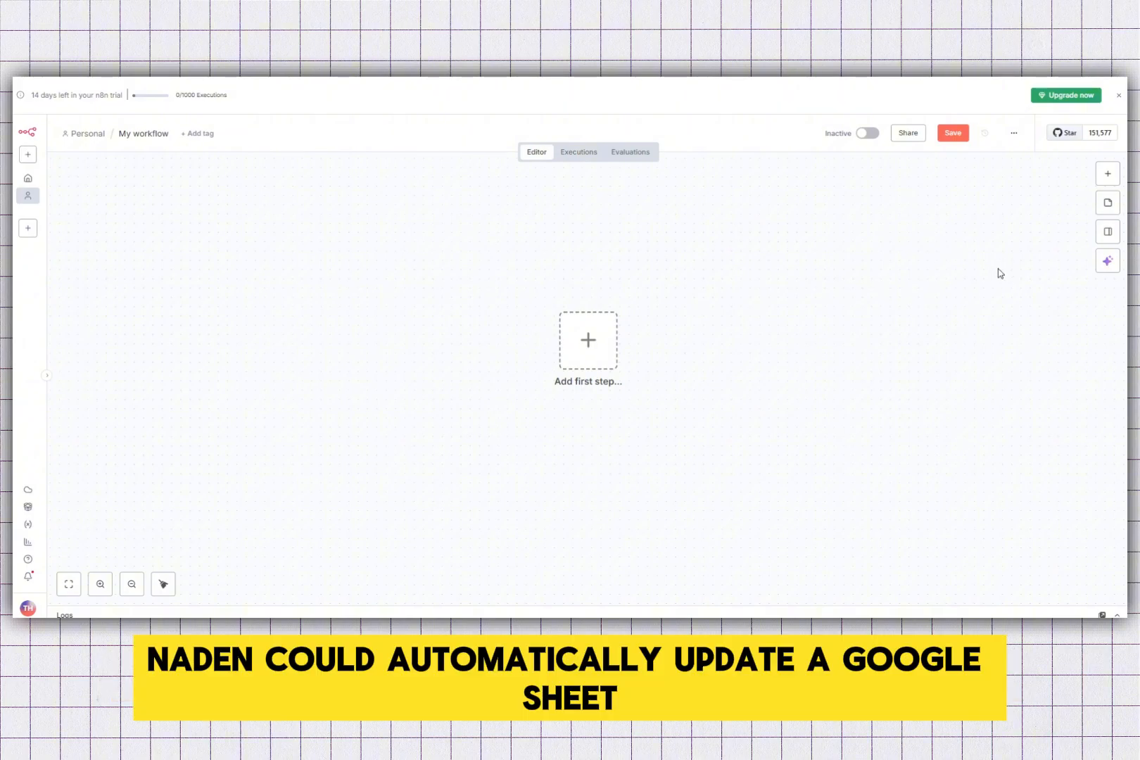
left_click(30, 187)
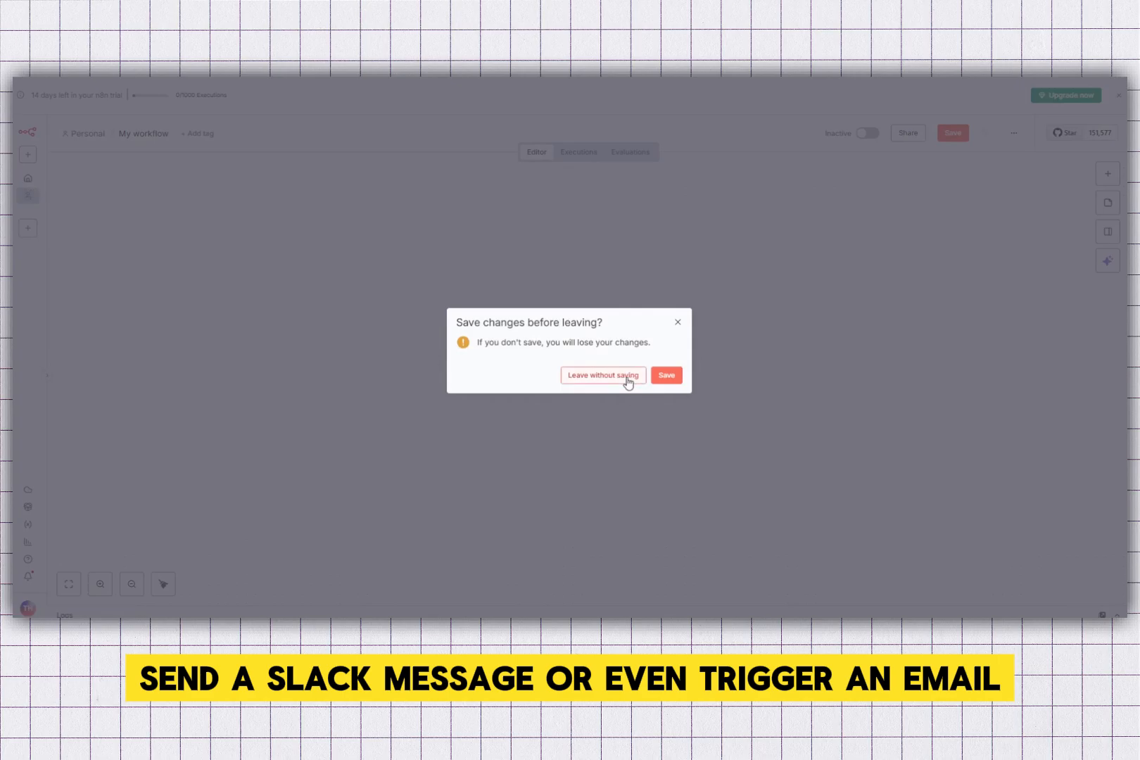
left_click(679, 324)
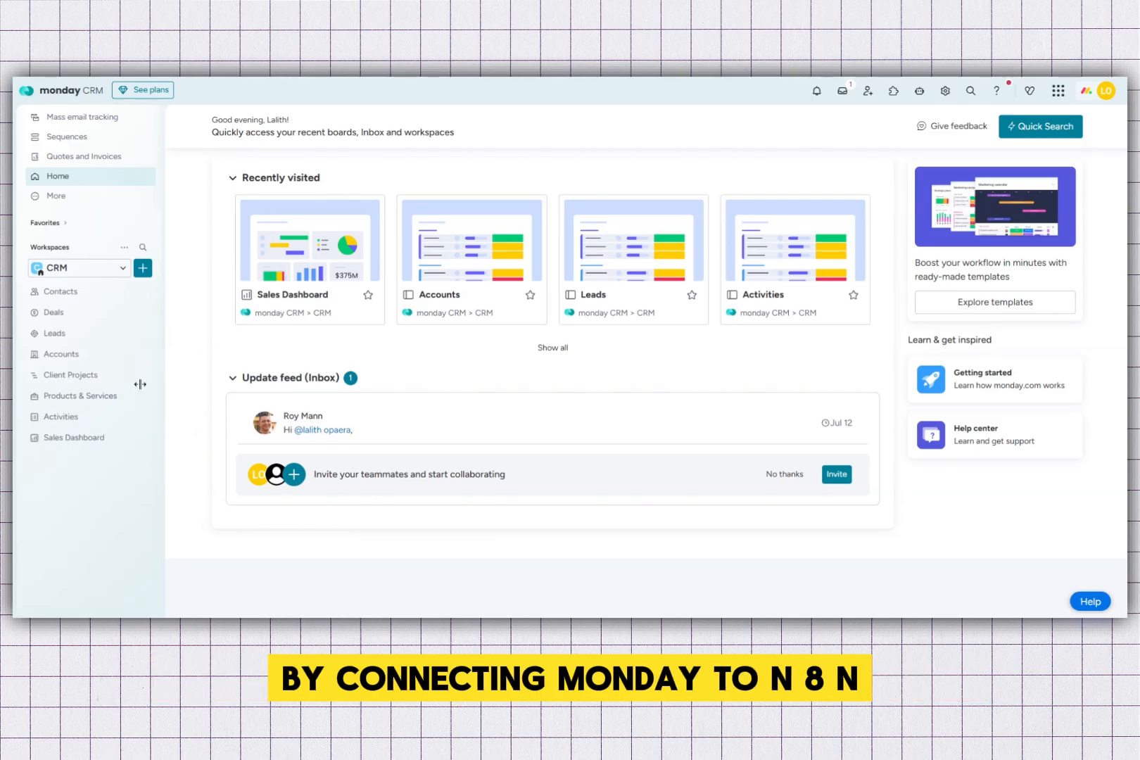
Step: Switch to monday CRM and look over the Sales Dashboard in the CRM workspace
left_click(84, 444)
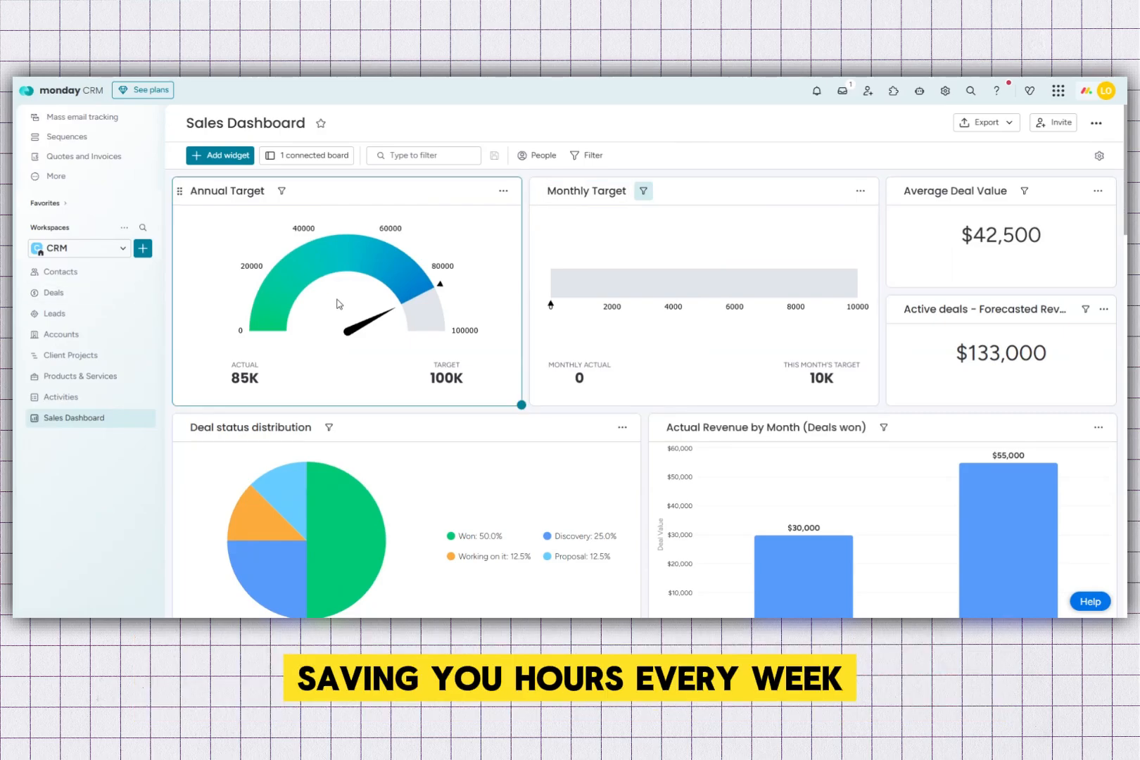
scroll(337, 304, "down", 2)
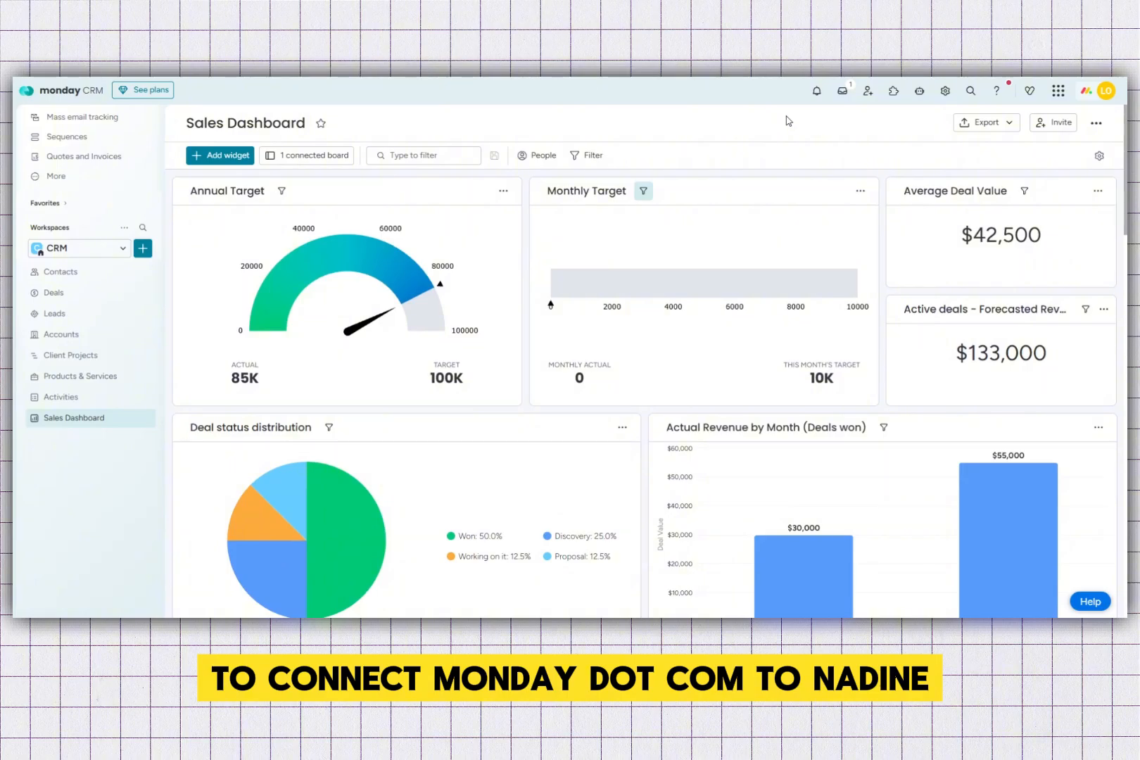
Step: Open the personal API token page in the monday.com administration and copy the token
left_click(1107, 95)
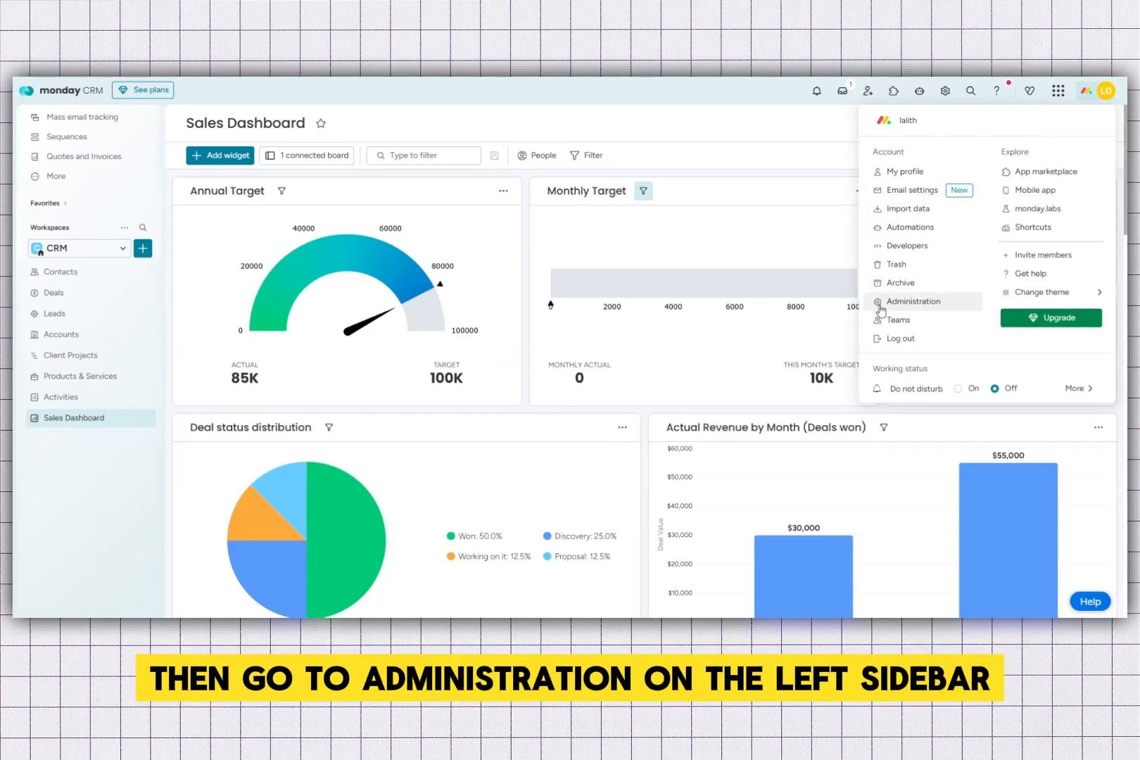
left_click(917, 302)
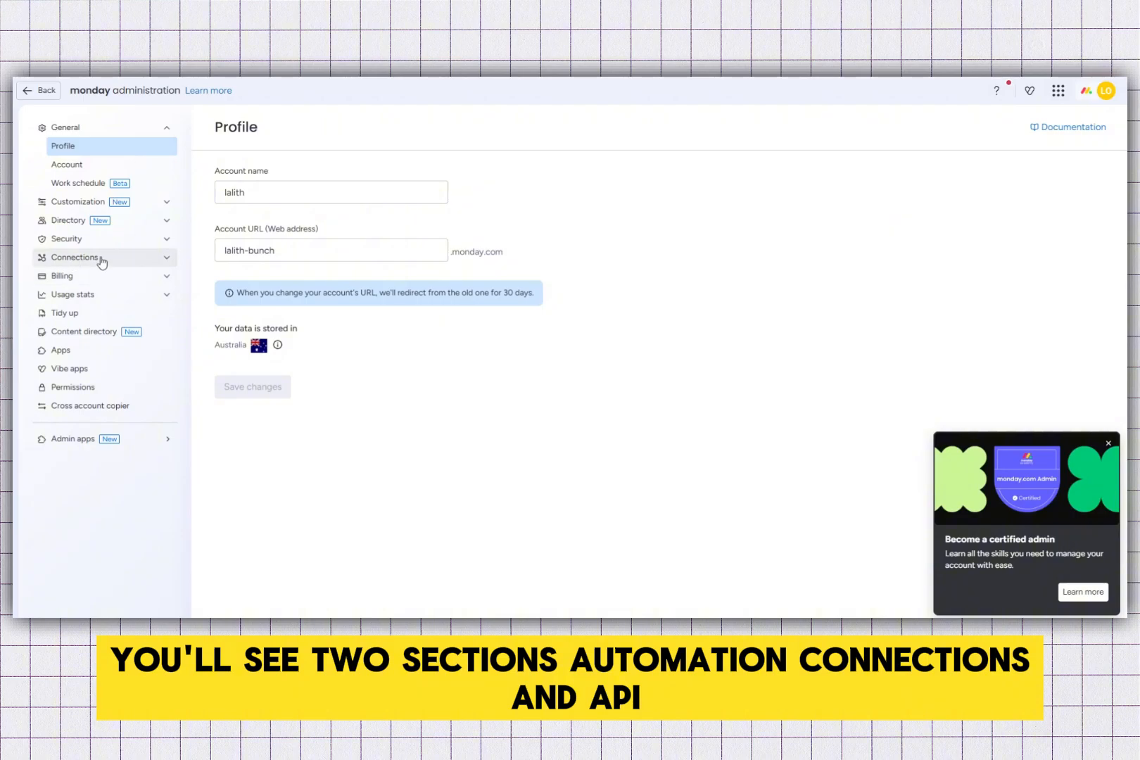
left_click(101, 257)
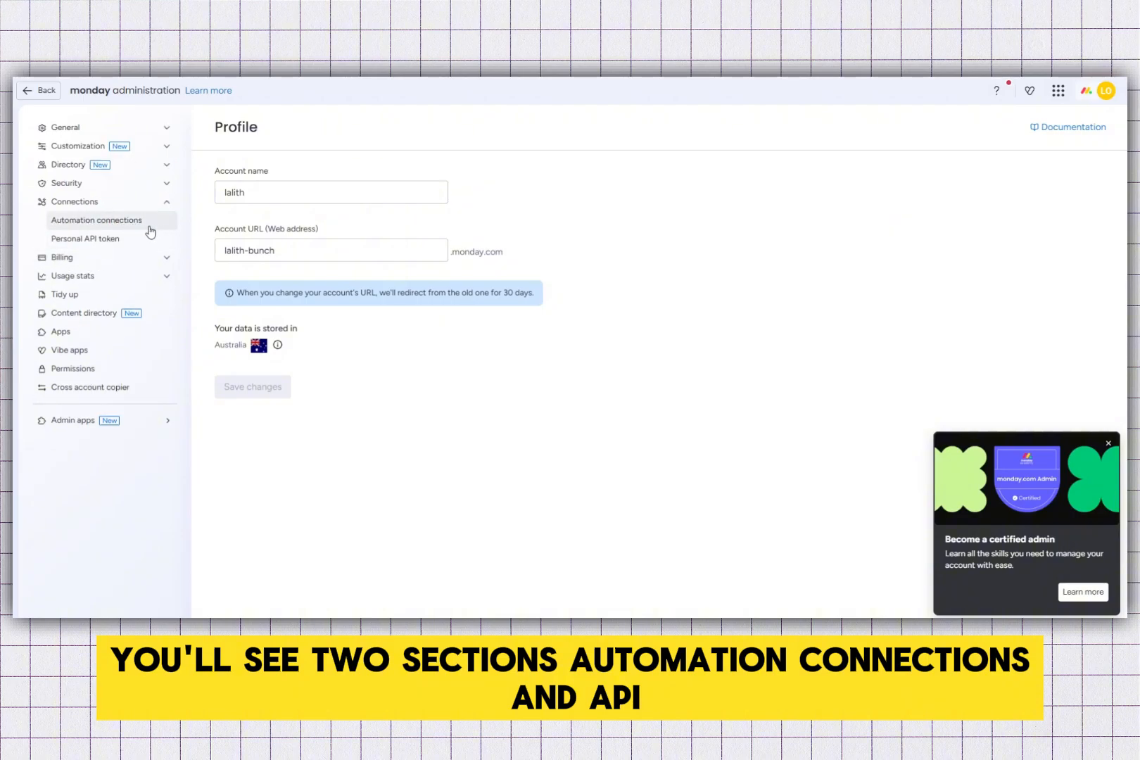
left_click(88, 240)
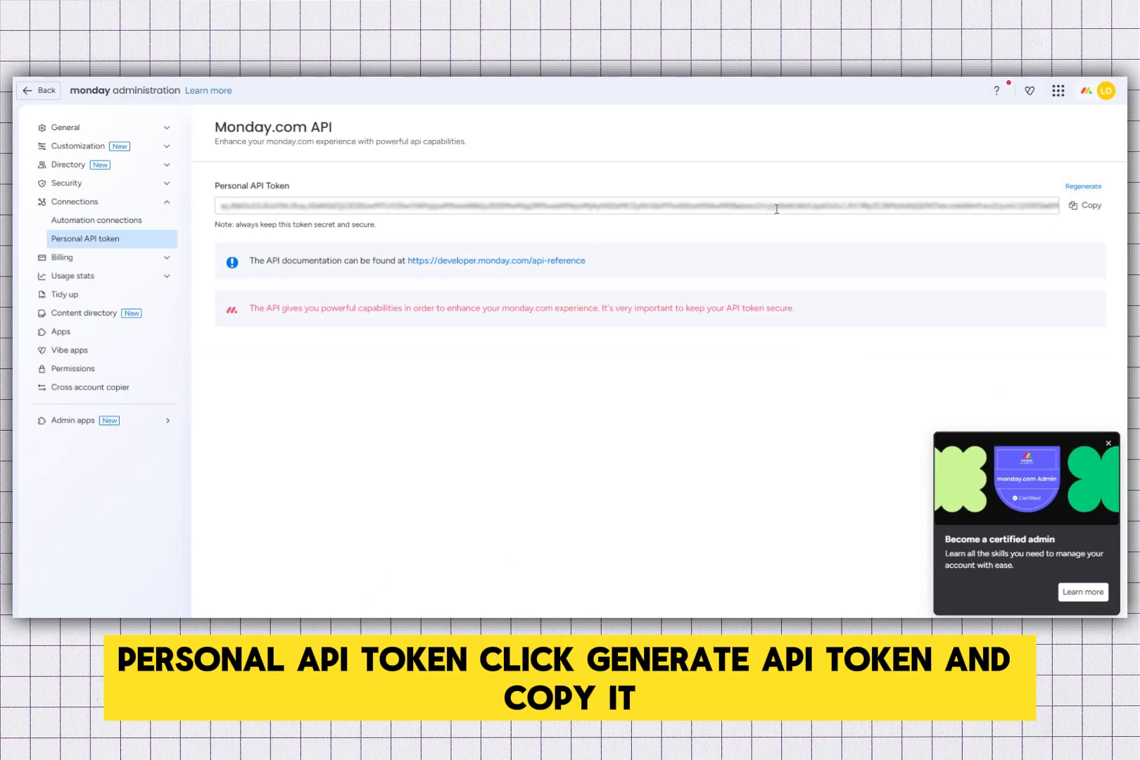
left_click(1088, 208)
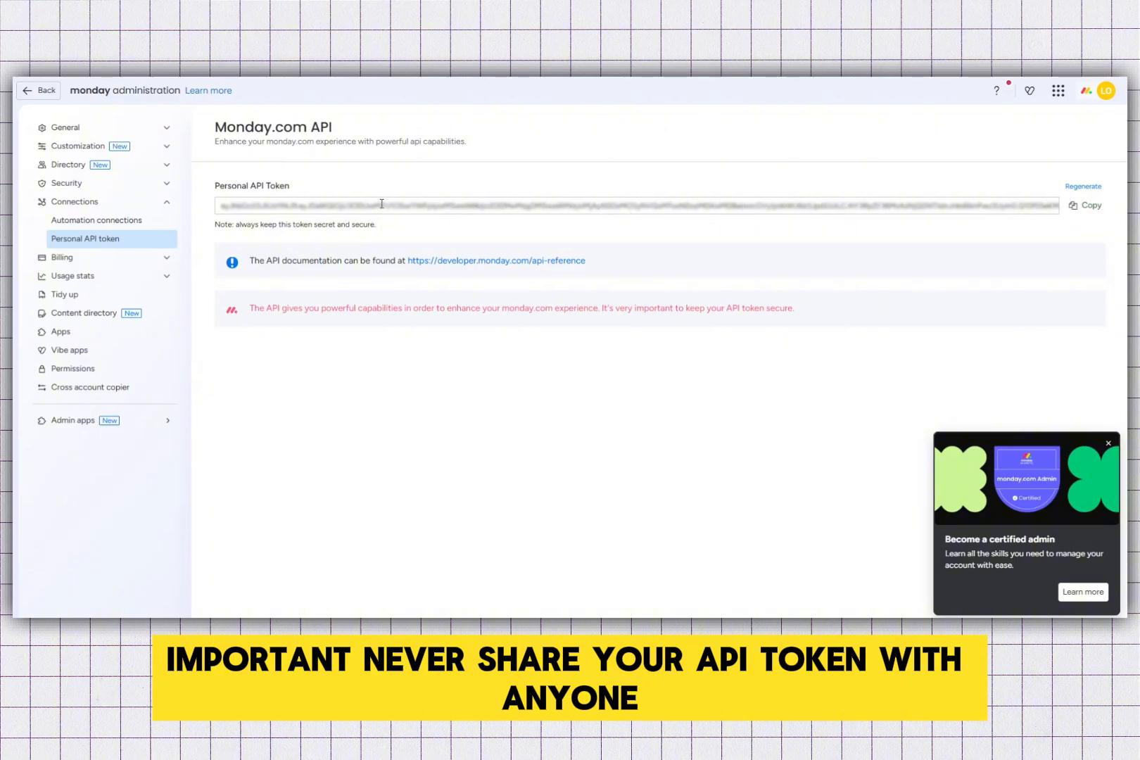
left_click_drag(267, 204, 444, 204)
left_click(592, 180)
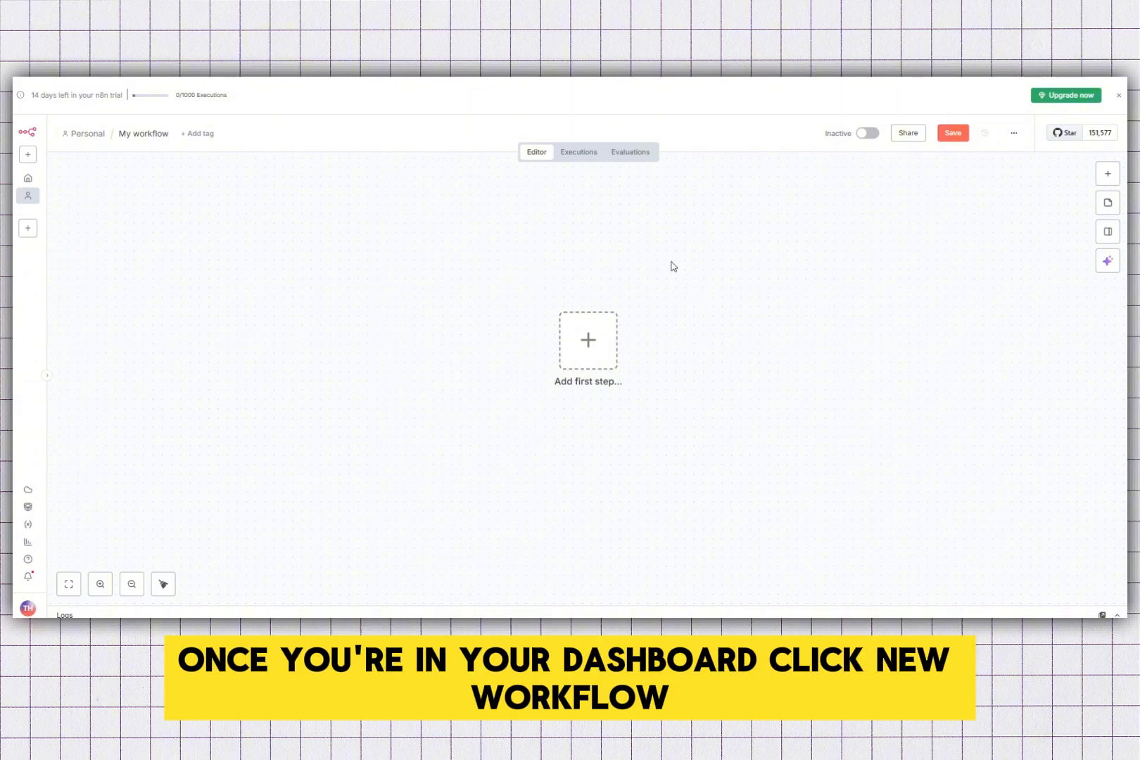
Step: Switch to n8n and add Monday.com's Create a board action as the workflow's first step, searching the app events for "mon"
left_click(591, 345)
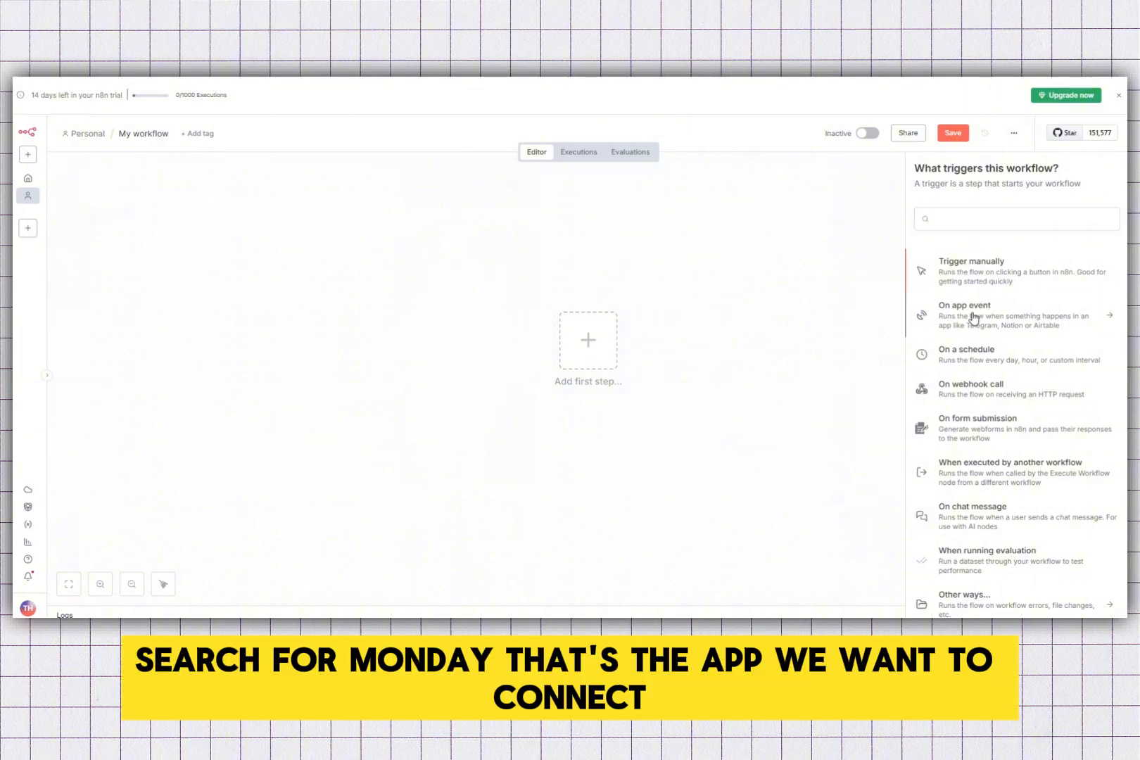
left_click(974, 314)
type("mon")
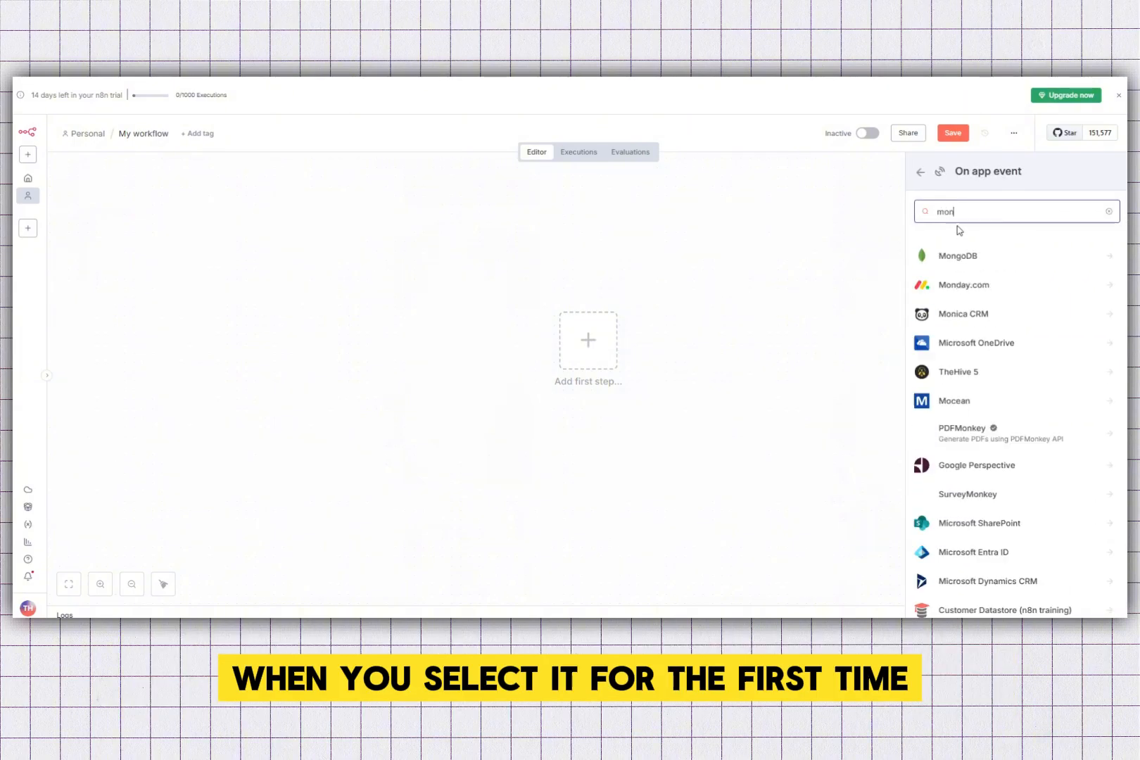
left_click(964, 285)
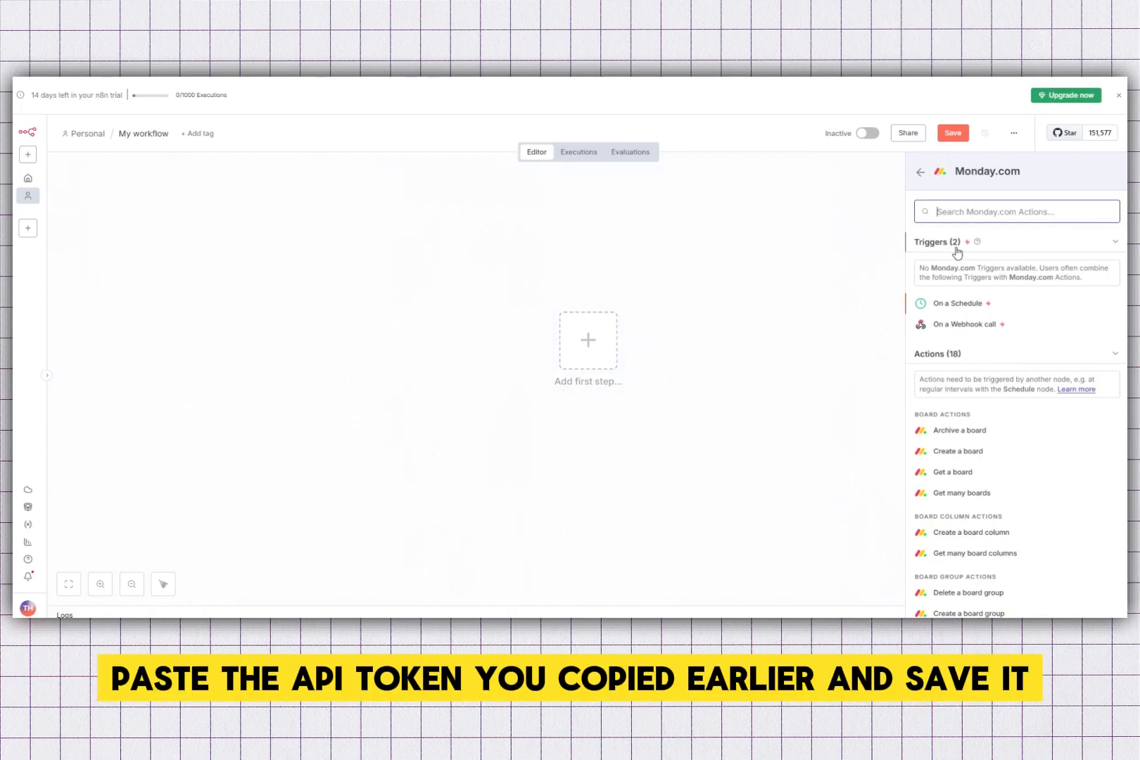
scroll(992, 454, "down", 2)
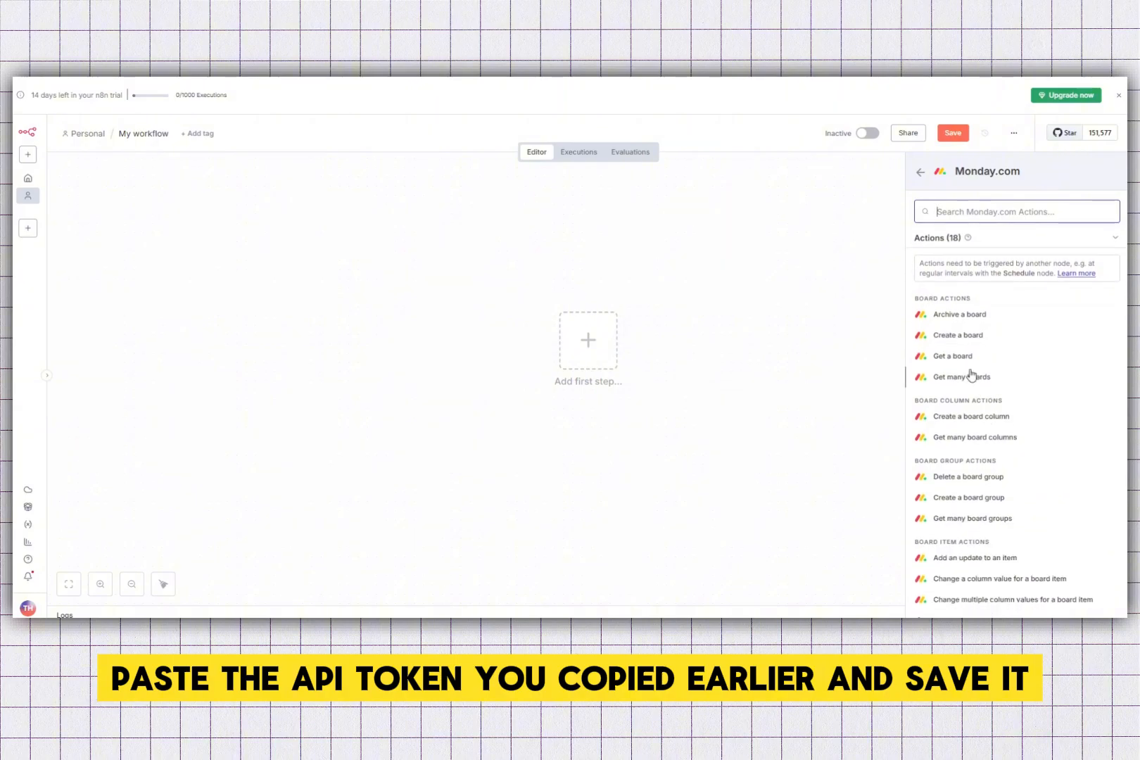
left_click(960, 336)
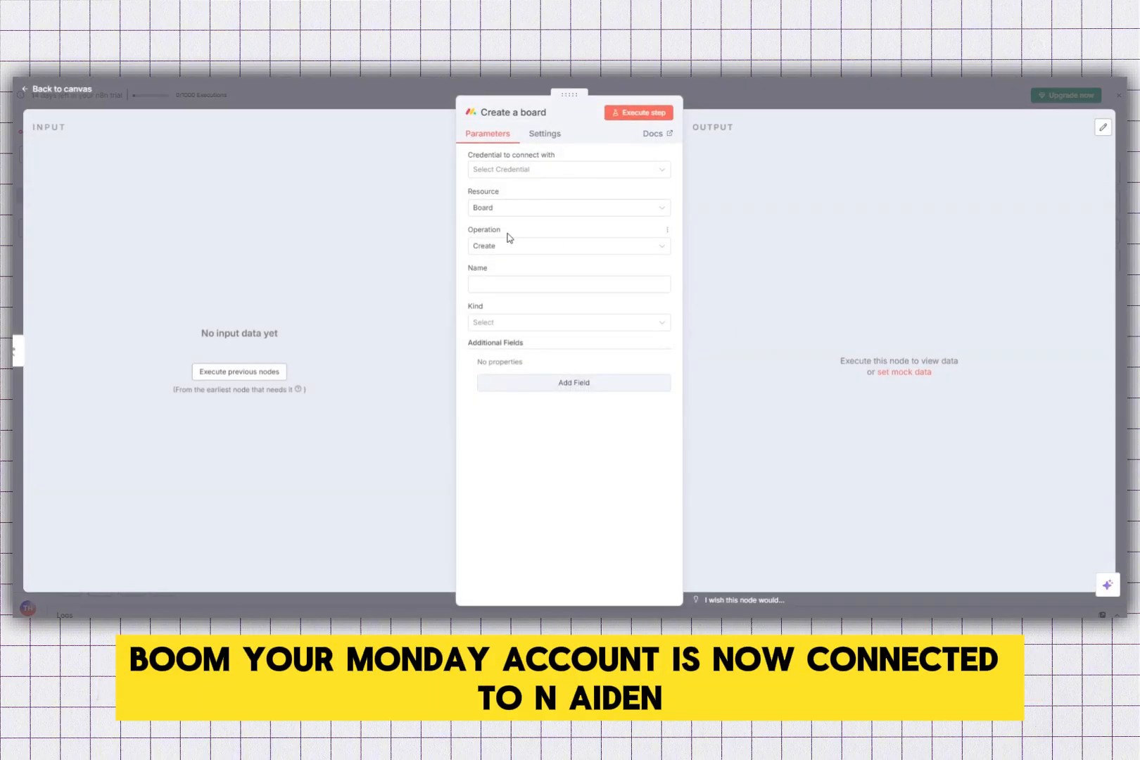
Step: Create a Monday.com credential for the node using the Access Token method, paste the API token into Token V2 and save it
left_click(523, 170)
left_click(560, 197)
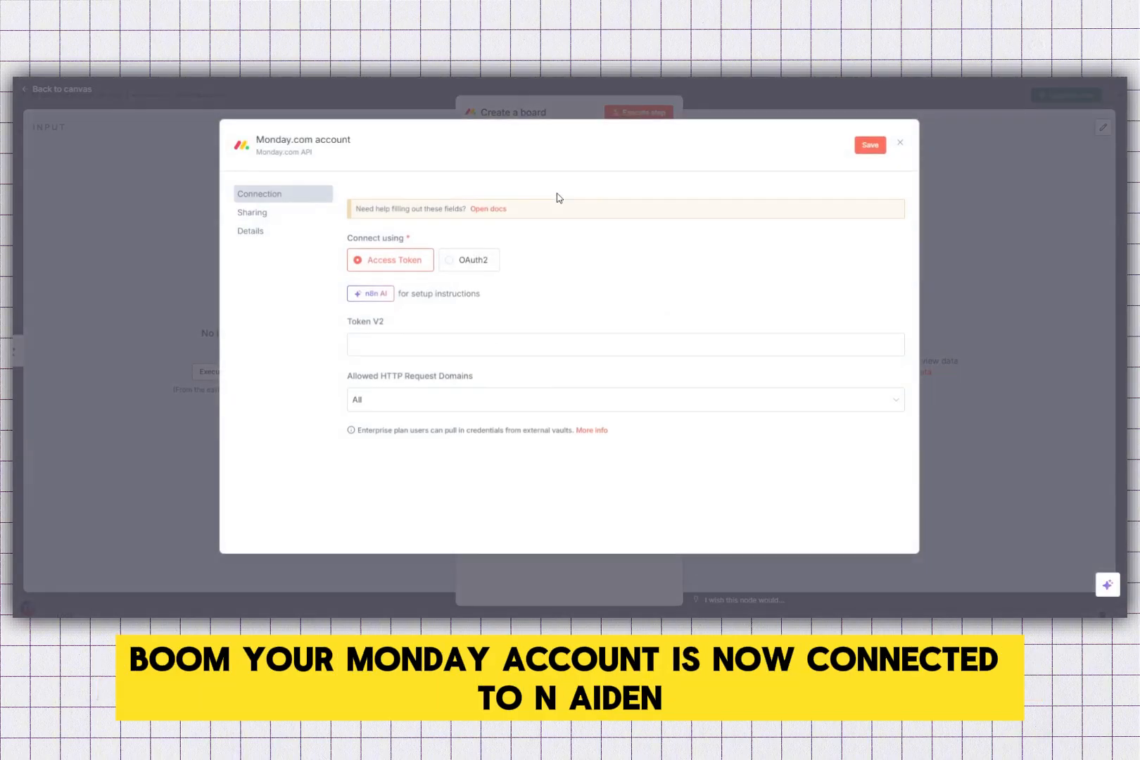
left_click(390, 345)
right_click(390, 345)
left_click(430, 185)
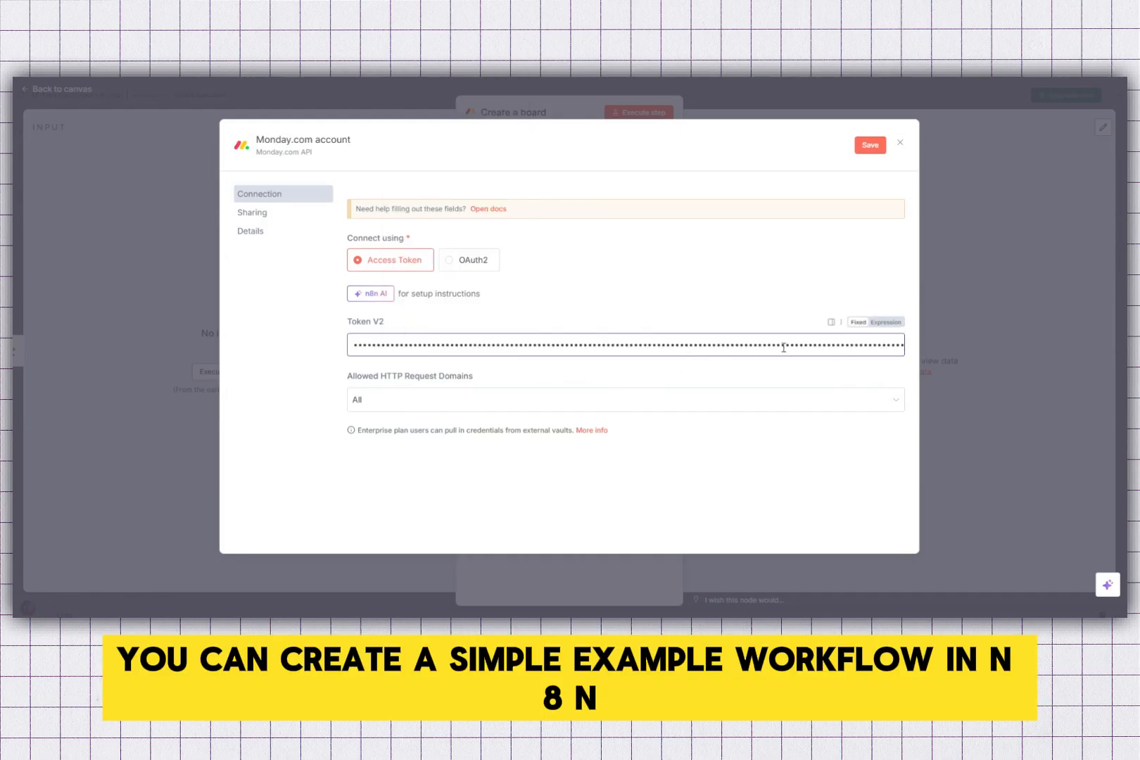
left_click(870, 146)
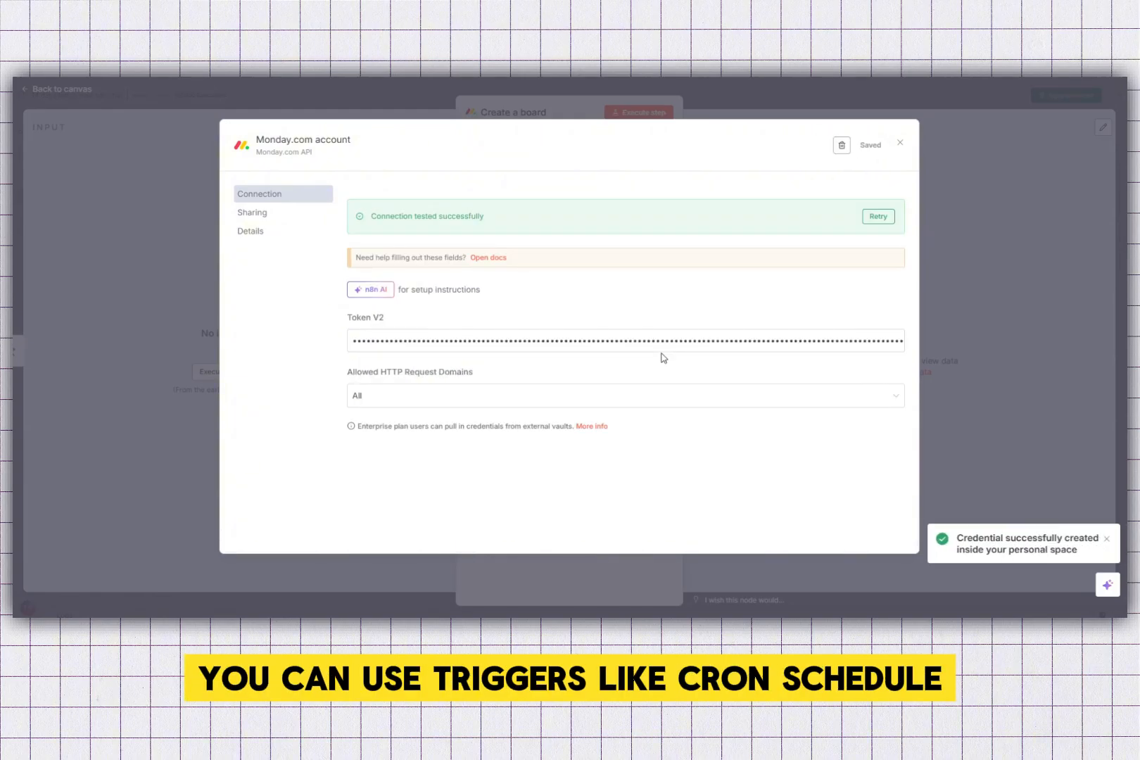
left_click(900, 143)
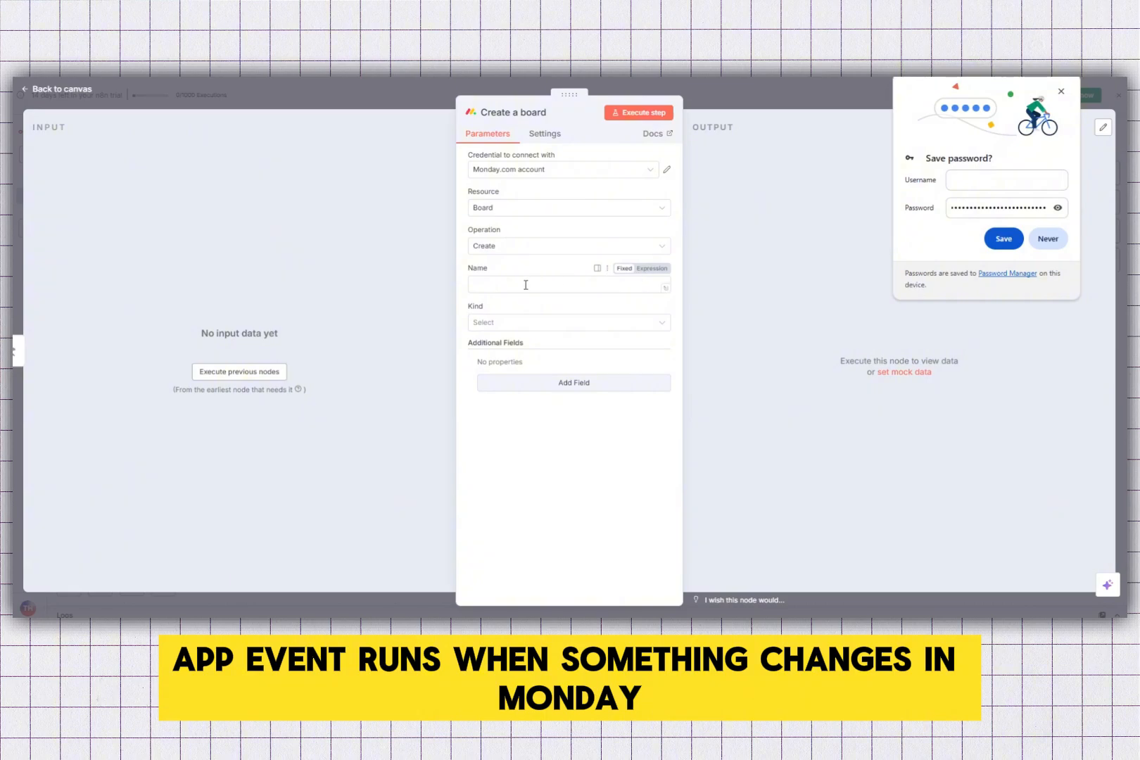
Step: Try to execute the Create a board node, and set its board name to monday.com and kind to Private
left_click(653, 114)
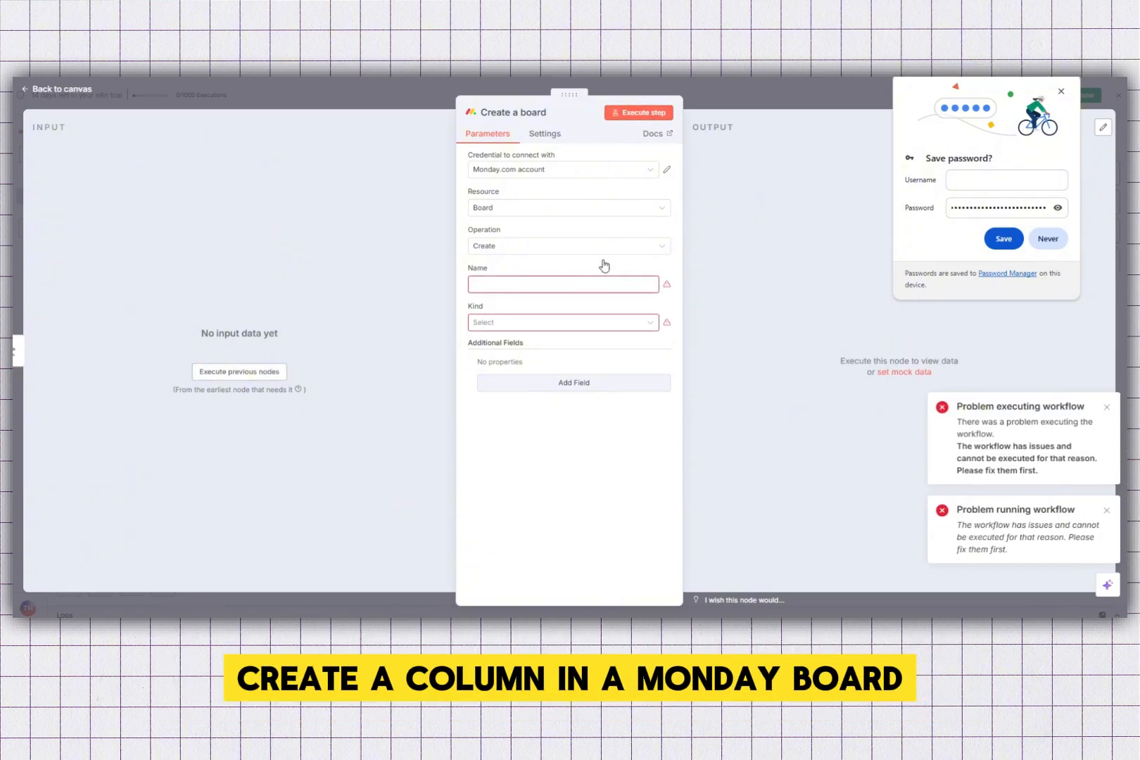
left_click(493, 282)
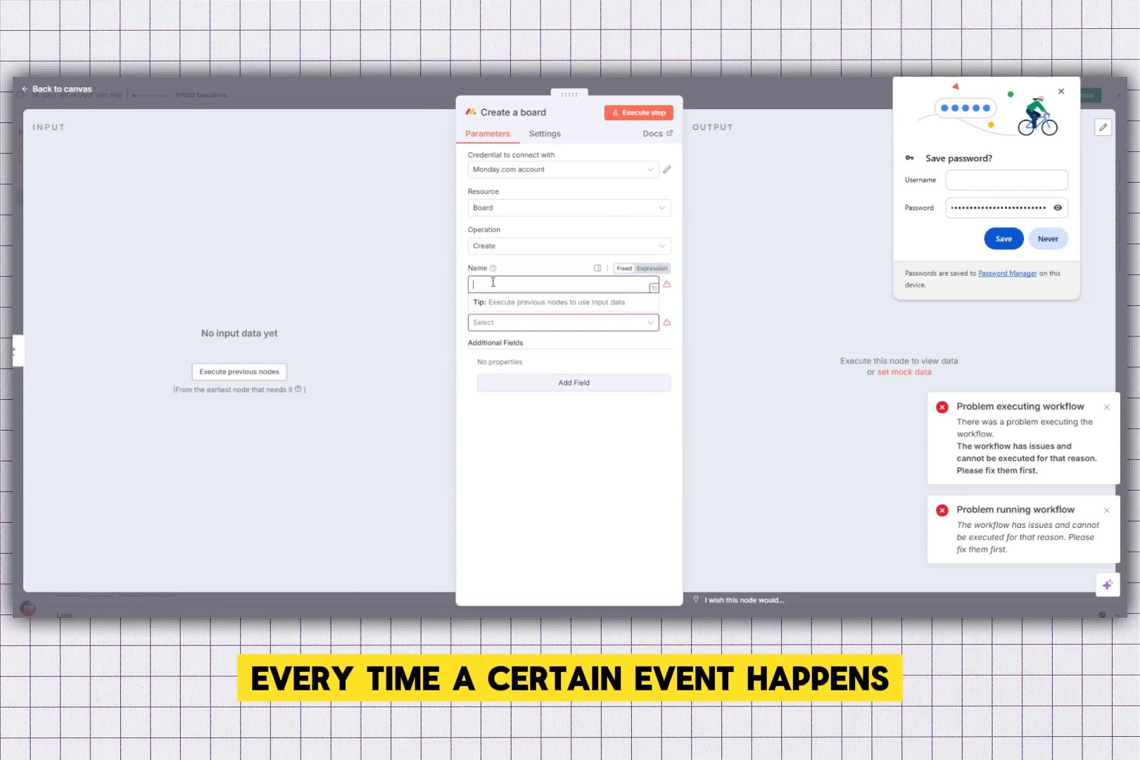
type("monday.co")
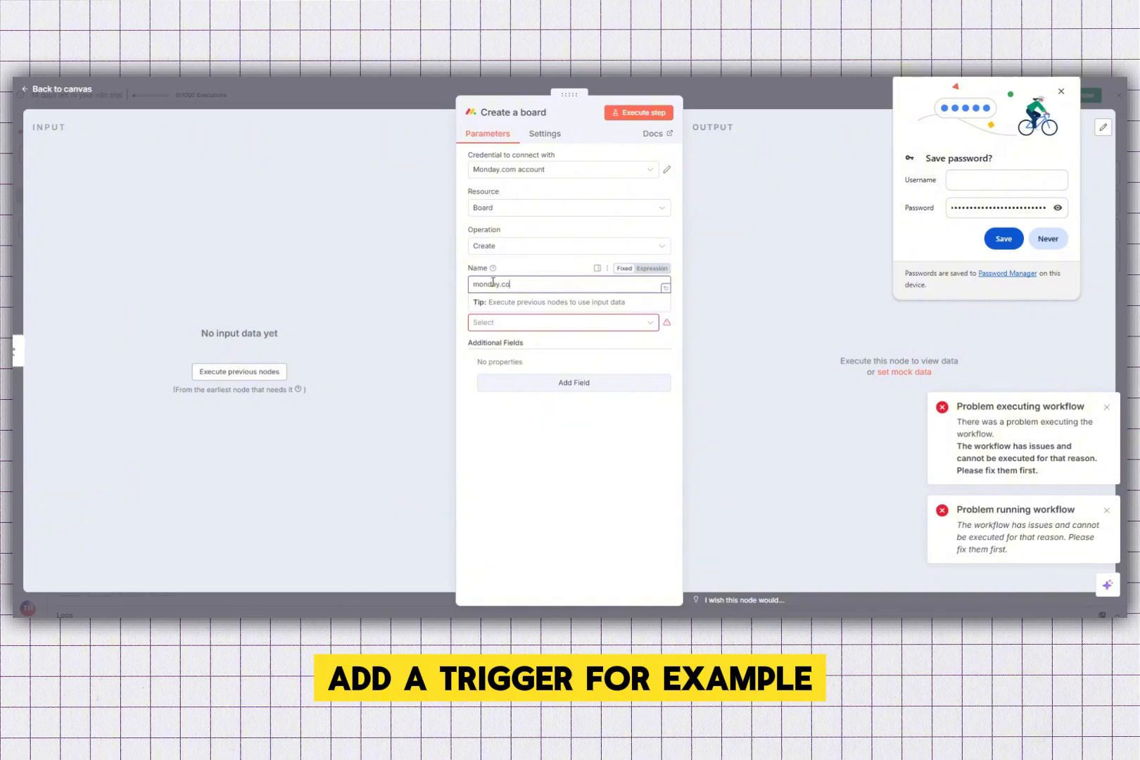
type("m")
left_click(530, 324)
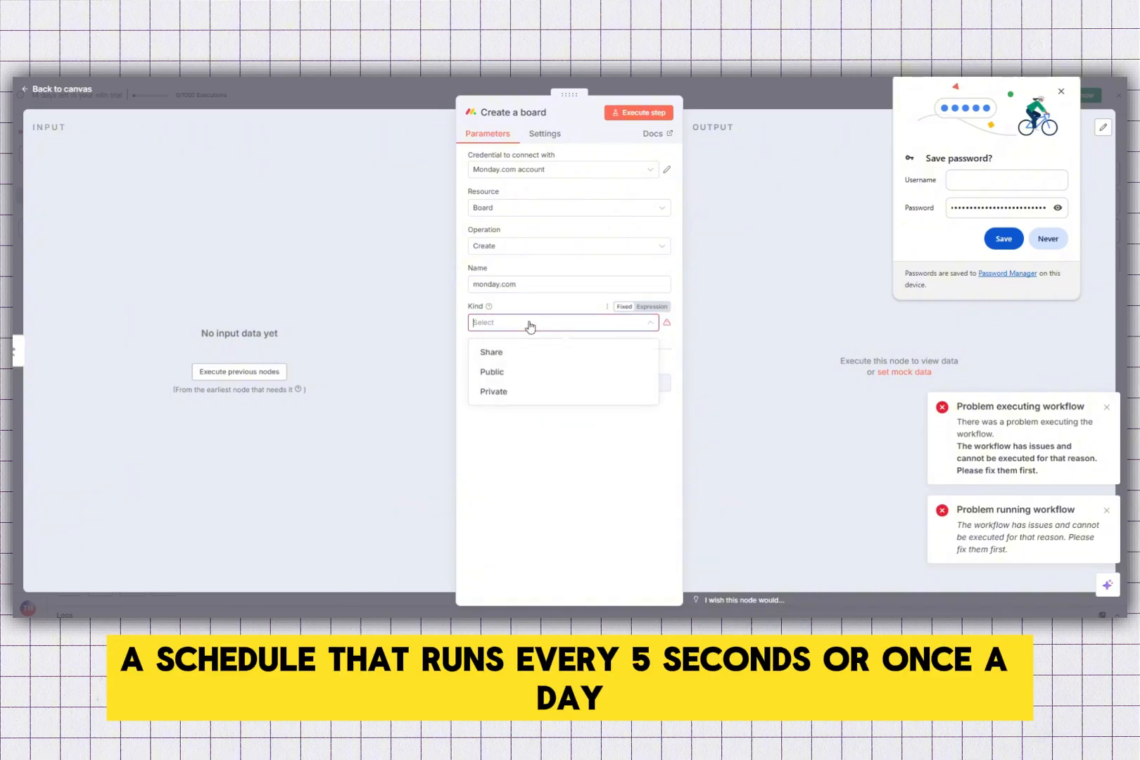
left_click(516, 392)
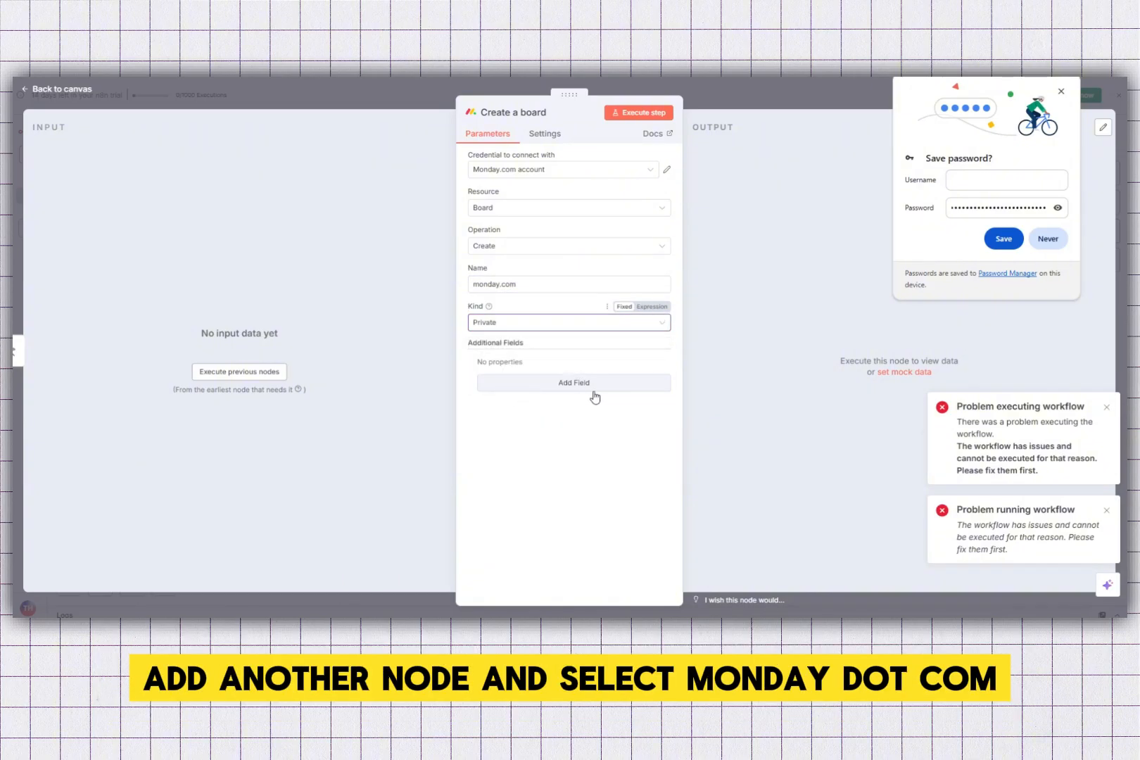
Step: Execute the completed Create a board node, dismissing the password-saving prompt, and open the node's settings
left_click(637, 114)
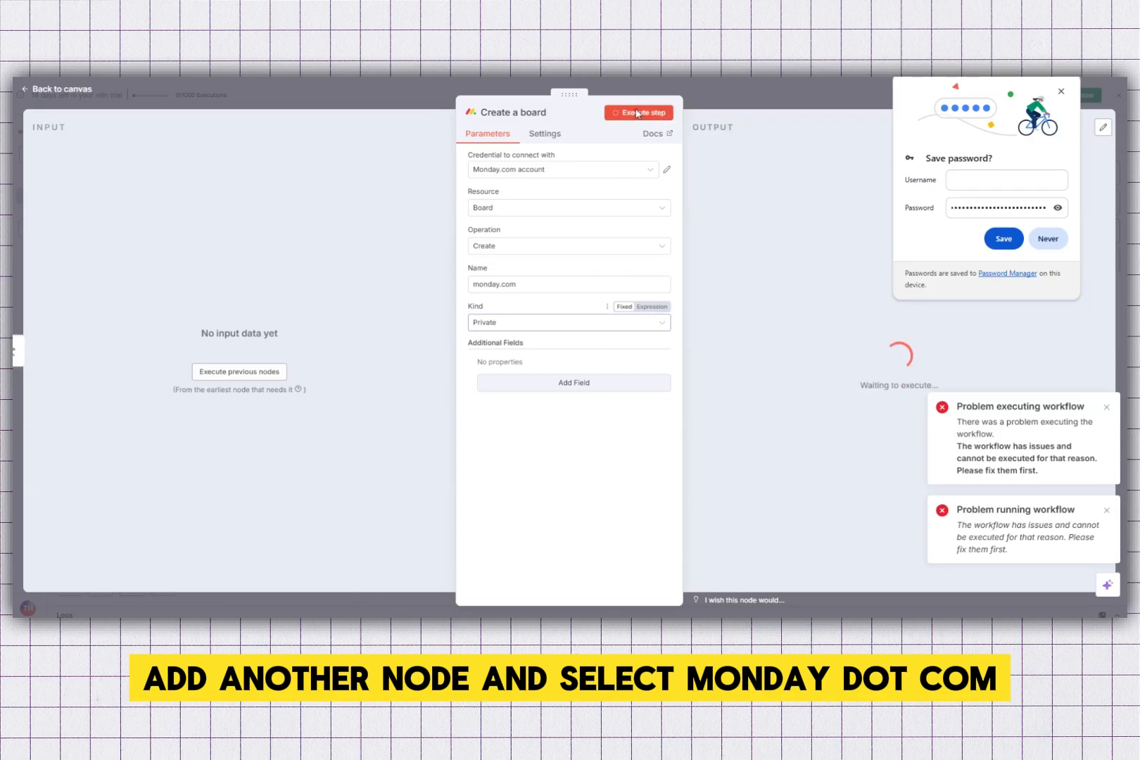
left_click(1062, 91)
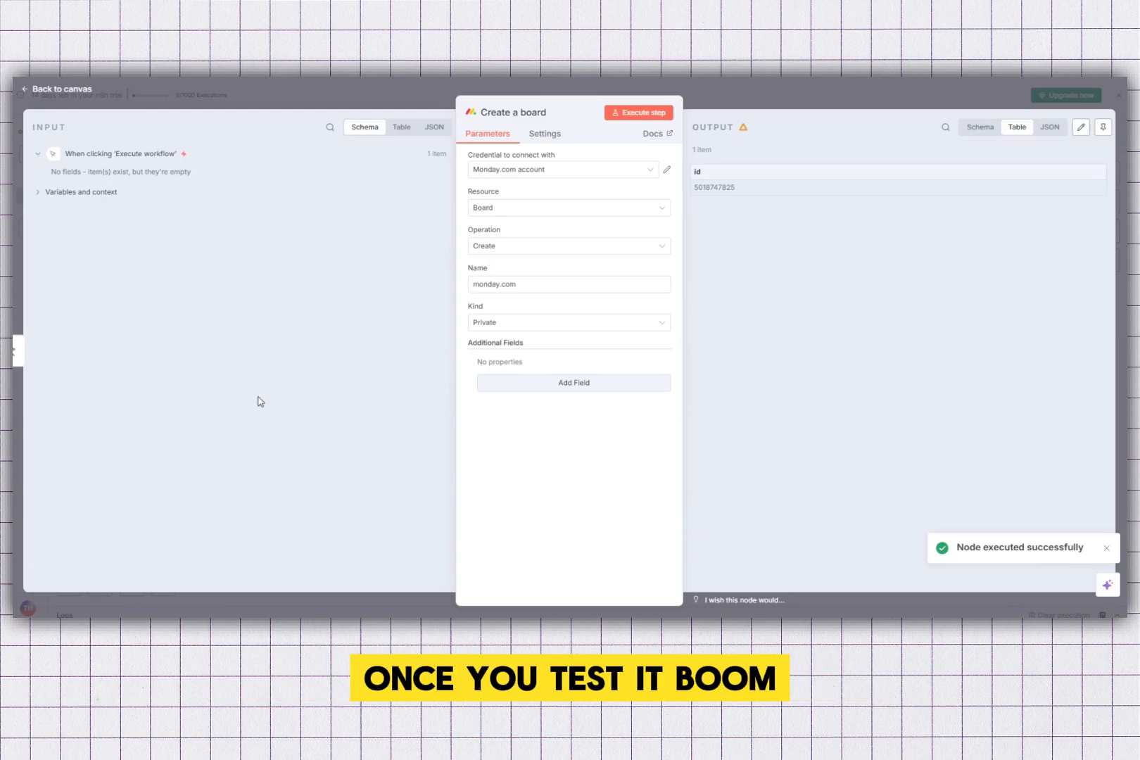
left_click(545, 134)
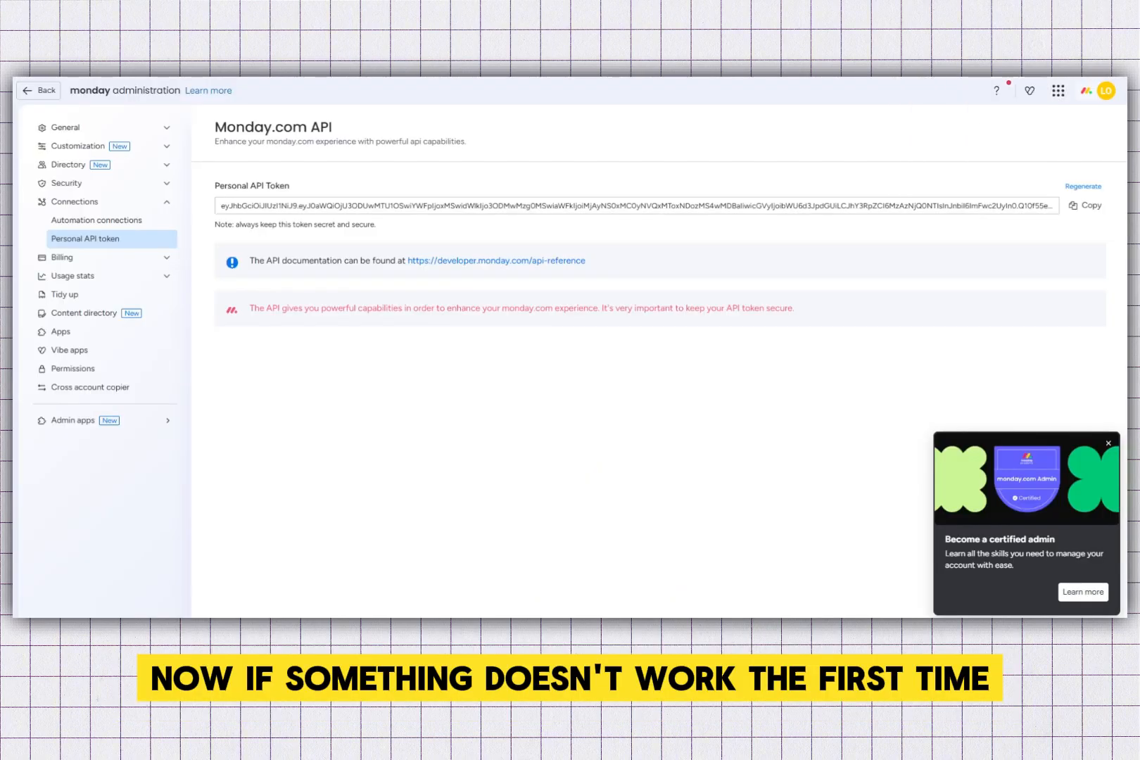
Step: Switch to the monday.com administration, regenerate the personal API token and return to the CRM home page
left_click(93, 127)
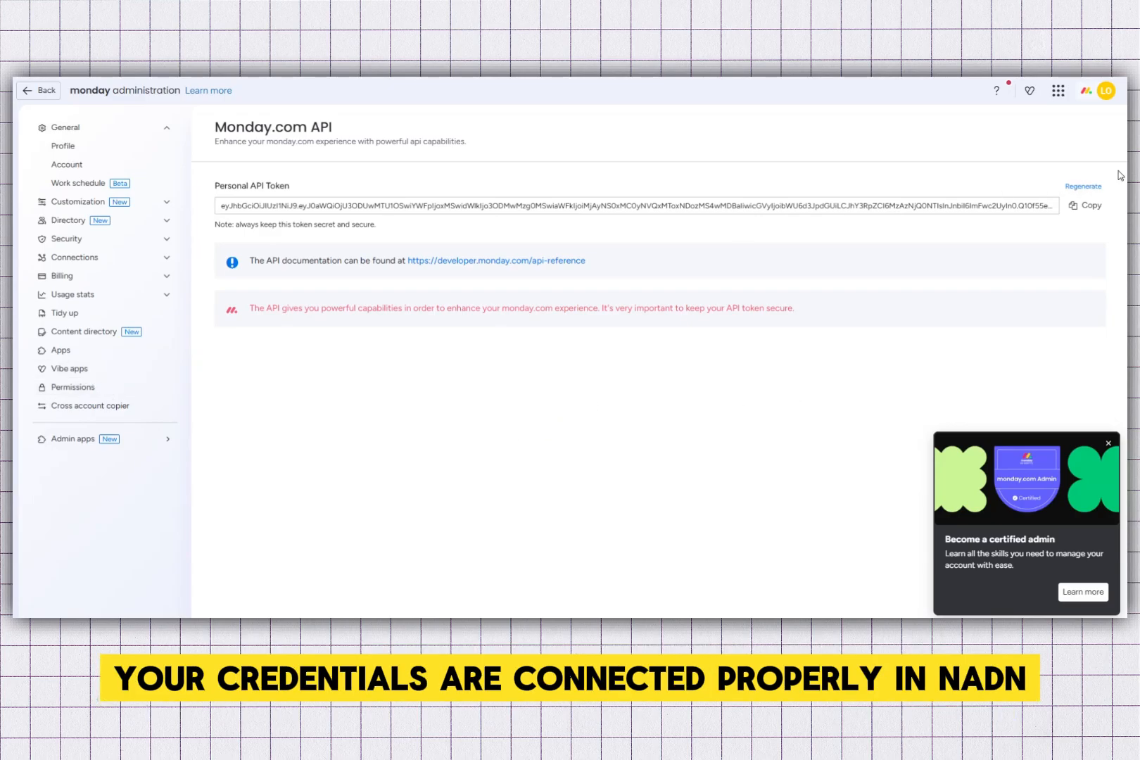
left_click(1094, 186)
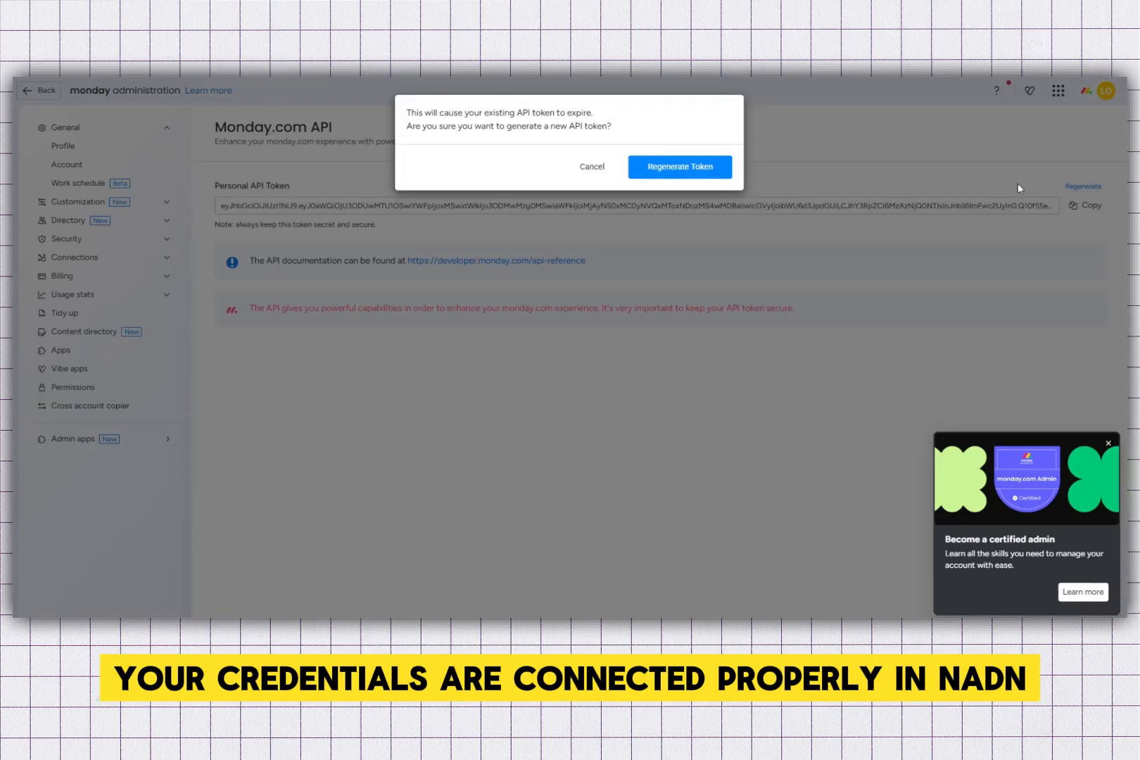
left_click(677, 175)
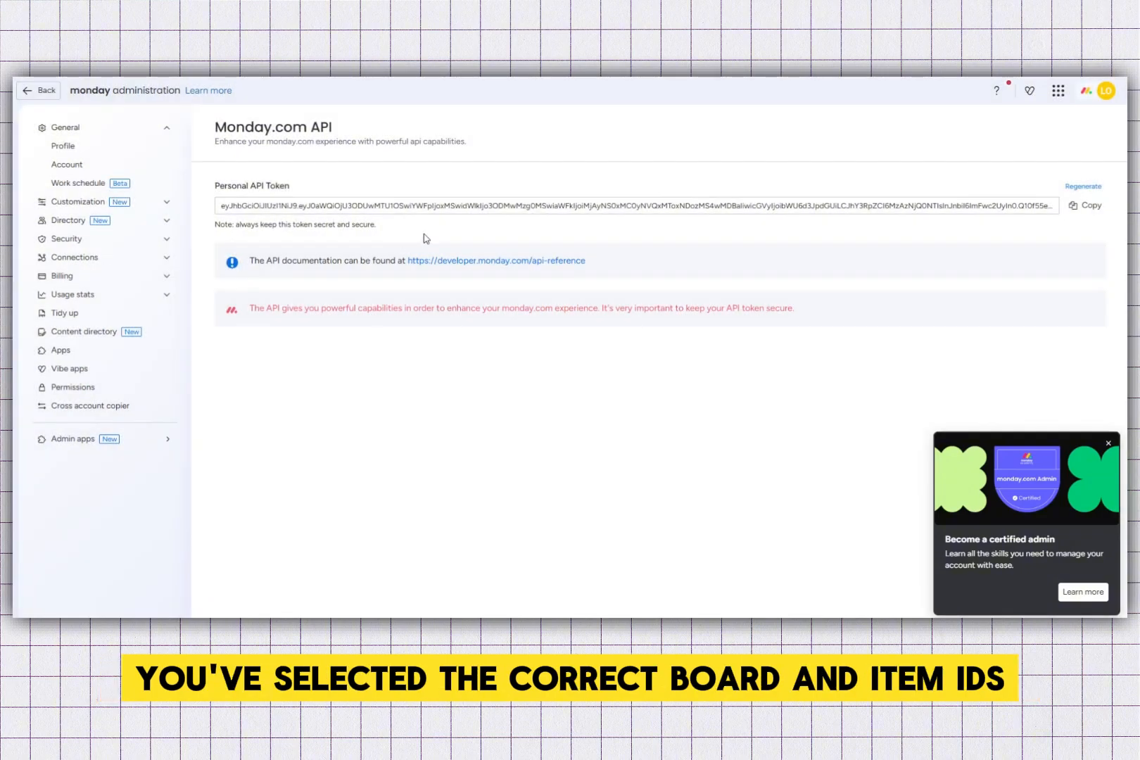
left_click(68, 261)
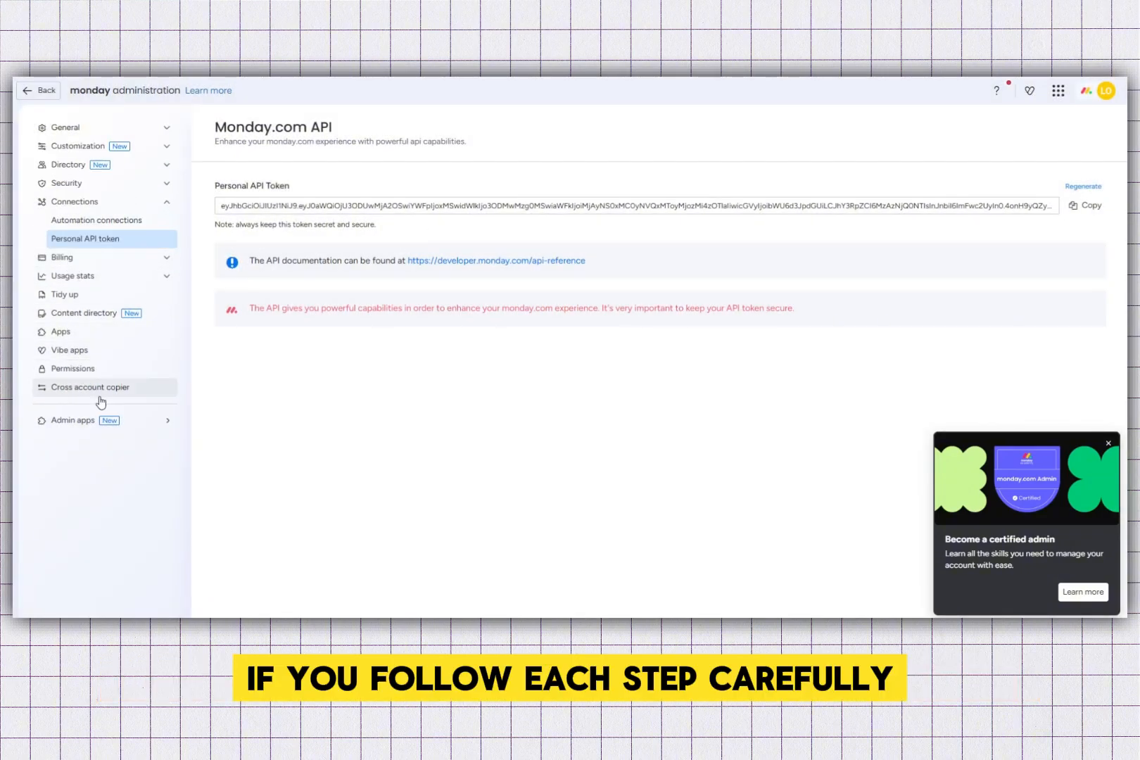
left_click(40, 95)
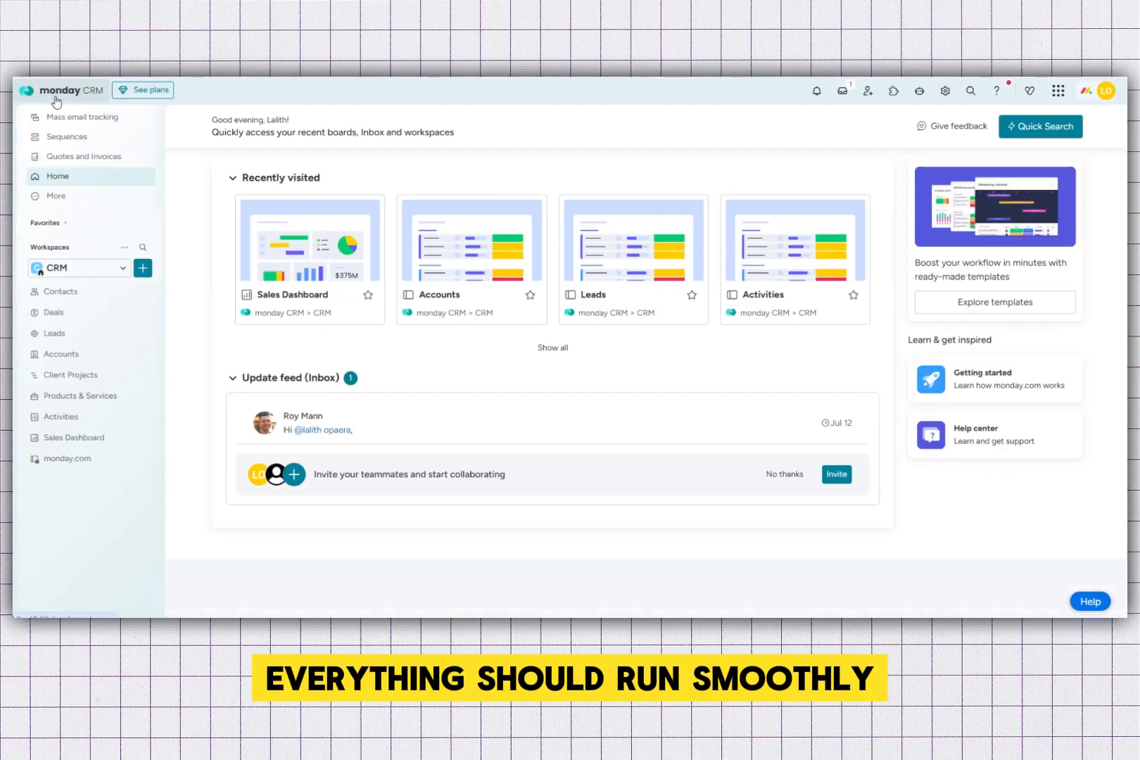